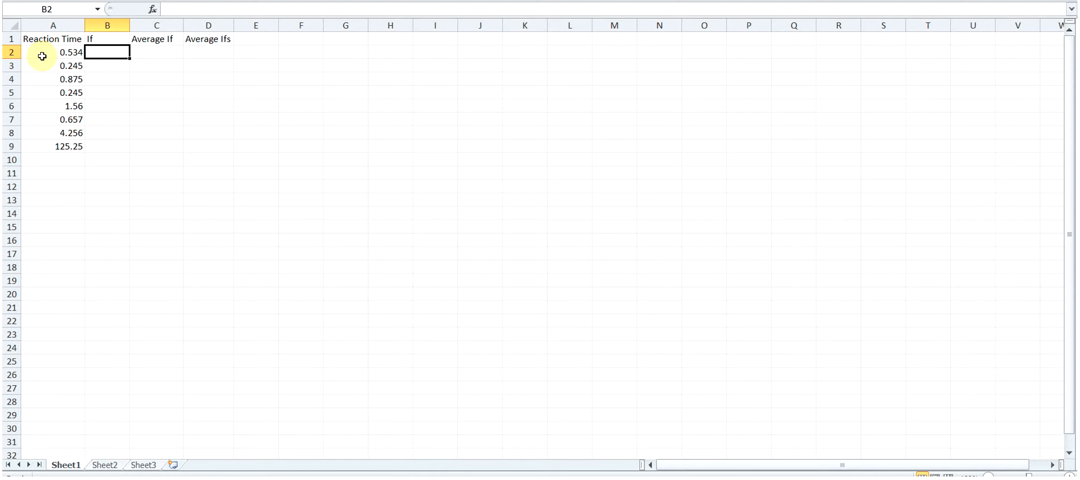
Step: Enter =IF(A2<1,A2,"X") in B2 to keep reaction times below 1 and mark the others X
{"action": "type", "text": "=IF("}
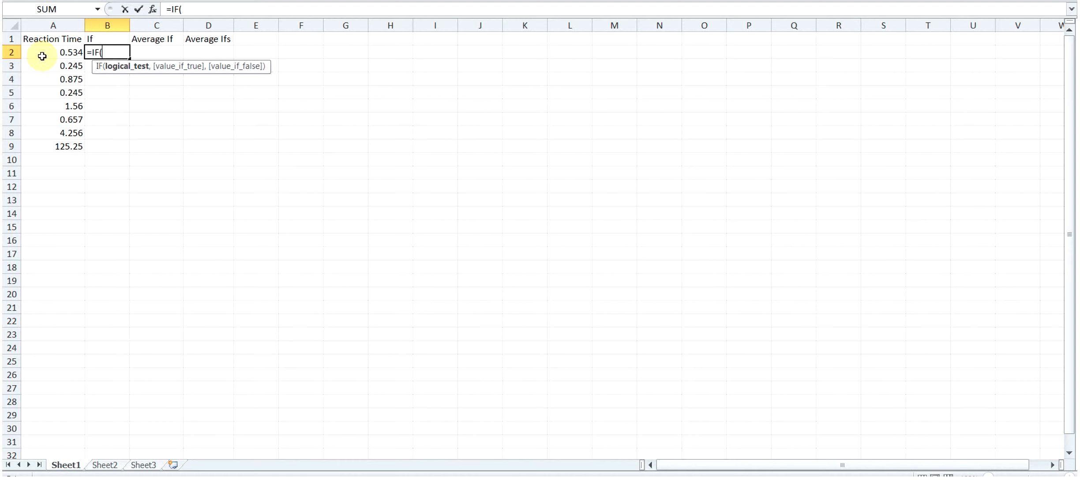
{"action": "left_click", "coordinate": [62, 53]}
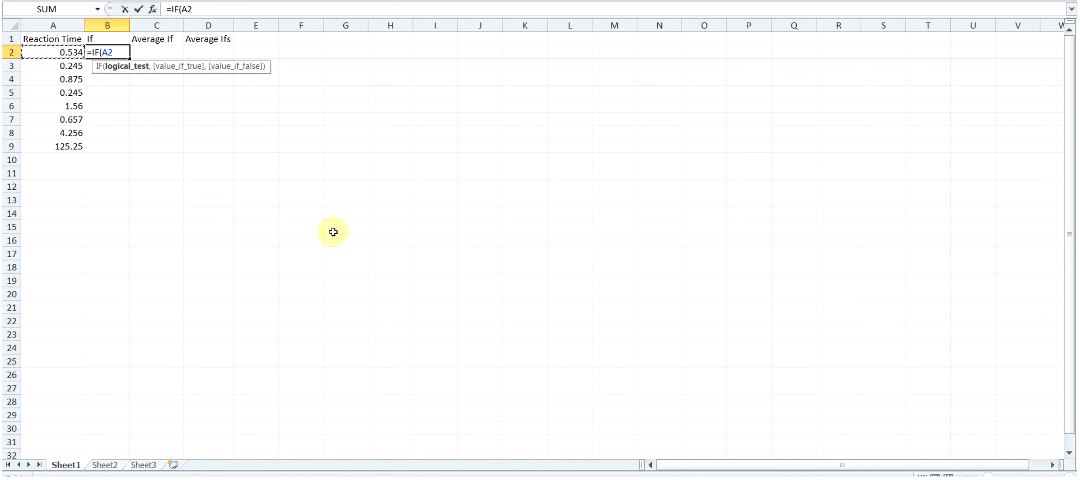
{"action": "type", "text": "<1"}
{"action": "type", "text": ","}
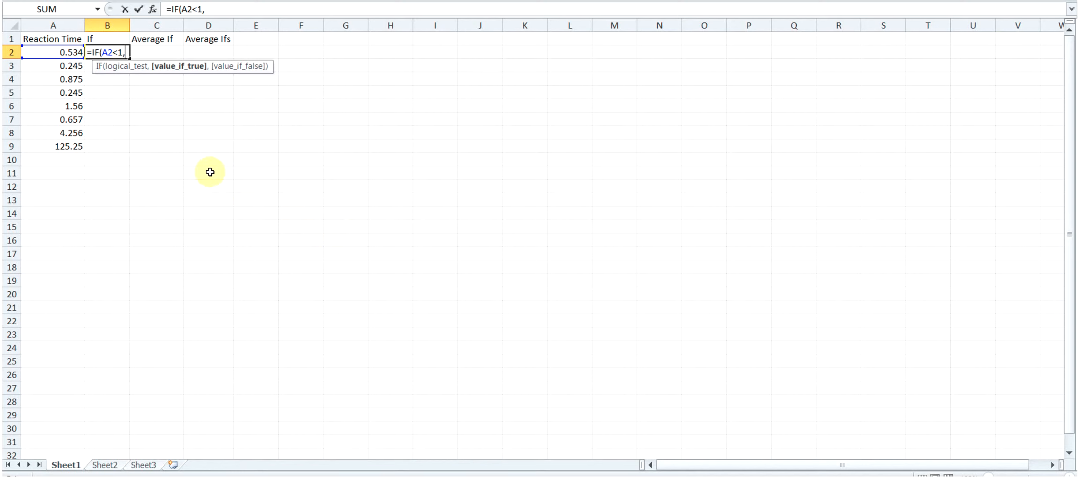
{"action": "left_click", "coordinate": [65, 53]}
{"action": "type", "text": ","}
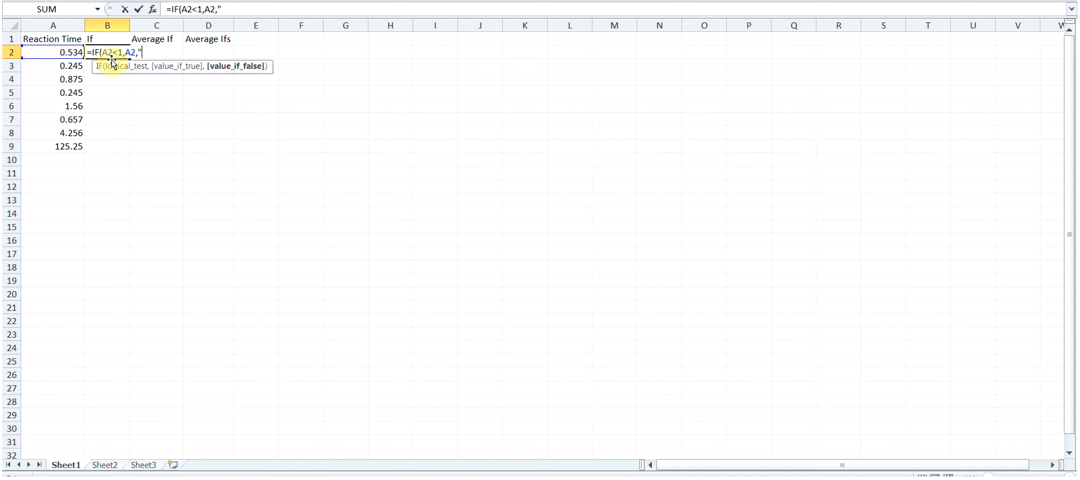
{"action": "type", "text": "\"X\""}
{"action": "key", "text": "Return"}
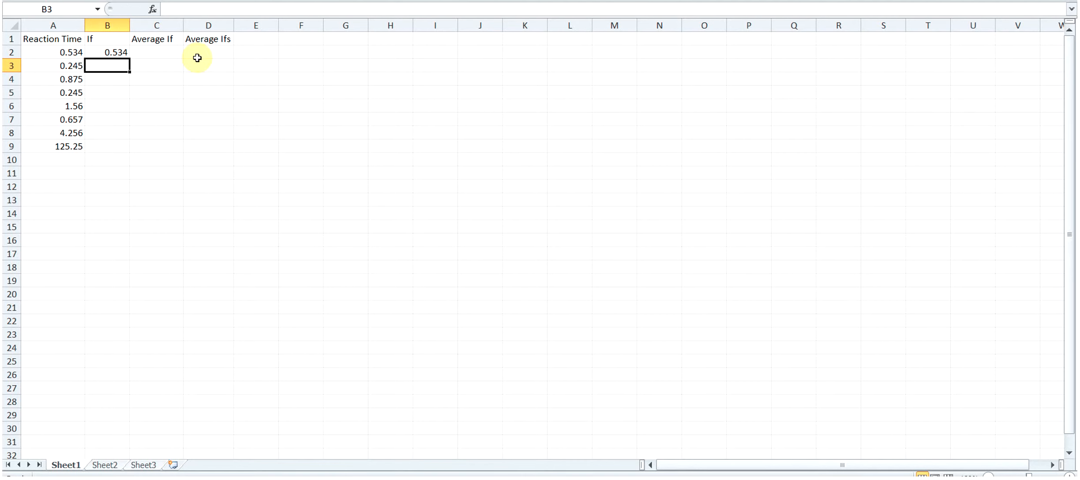
Step: Fill the IF formula from B2 down through B9
{"action": "left_click", "coordinate": [90, 51]}
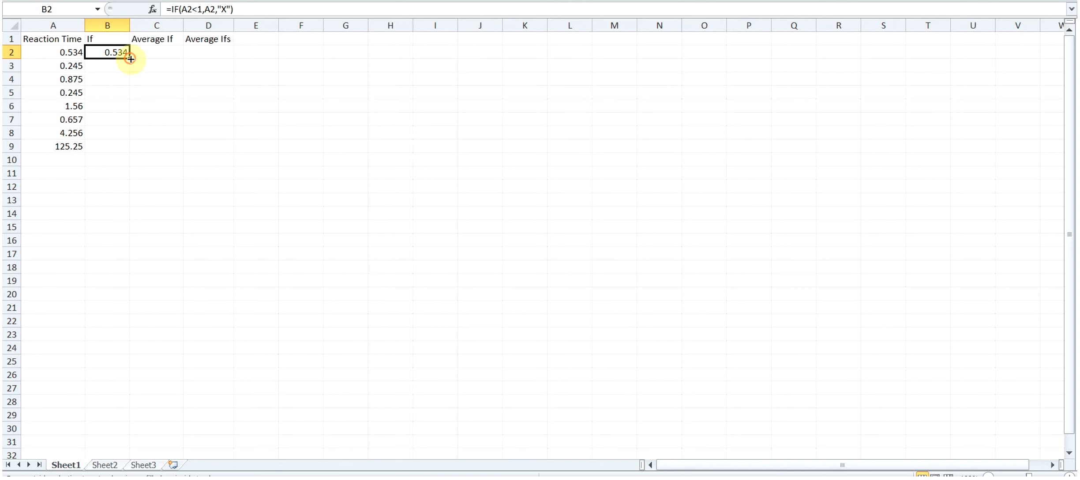
{"action": "left_click_drag", "start_coordinate": [131, 59], "coordinate": [128, 151]}
Step: Examine the filled IF formulas in column B against the reaction times in column A, and the empty Average If column
{"action": "left_click", "coordinate": [115, 67]}
{"action": "left_click", "coordinate": [118, 82]}
{"action": "left_click", "coordinate": [117, 92]}
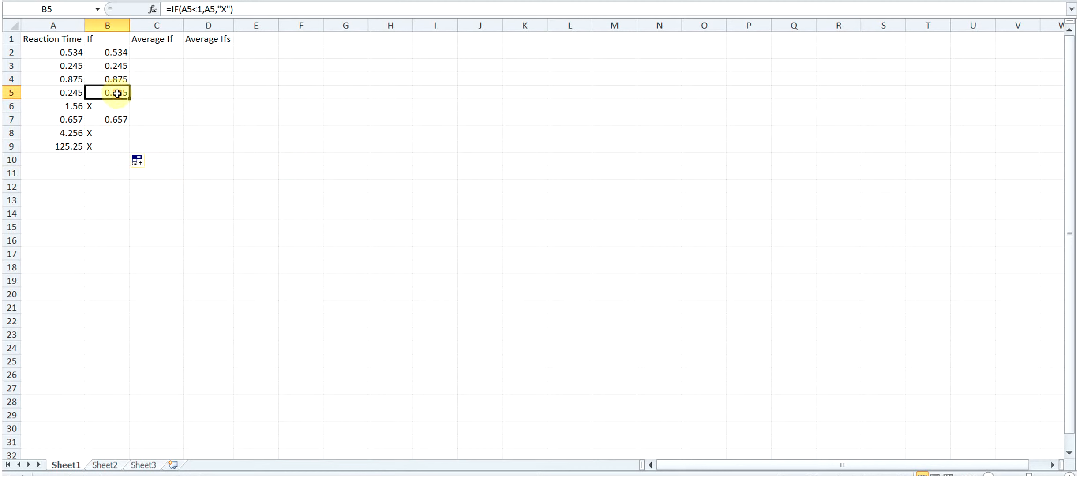
{"action": "left_click", "coordinate": [118, 120]}
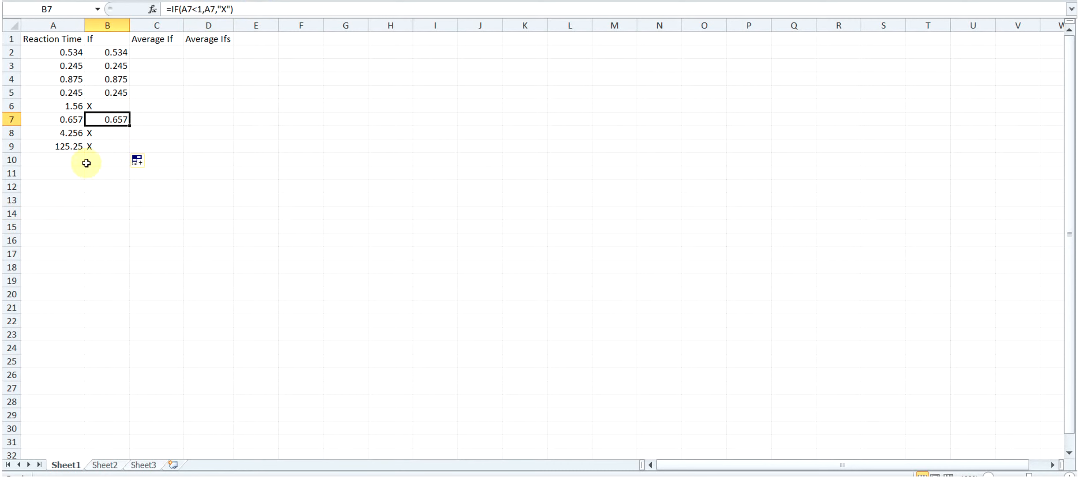
{"action": "left_click", "coordinate": [101, 105]}
{"action": "left_click", "coordinate": [60, 106]}
{"action": "left_click", "coordinate": [67, 147]}
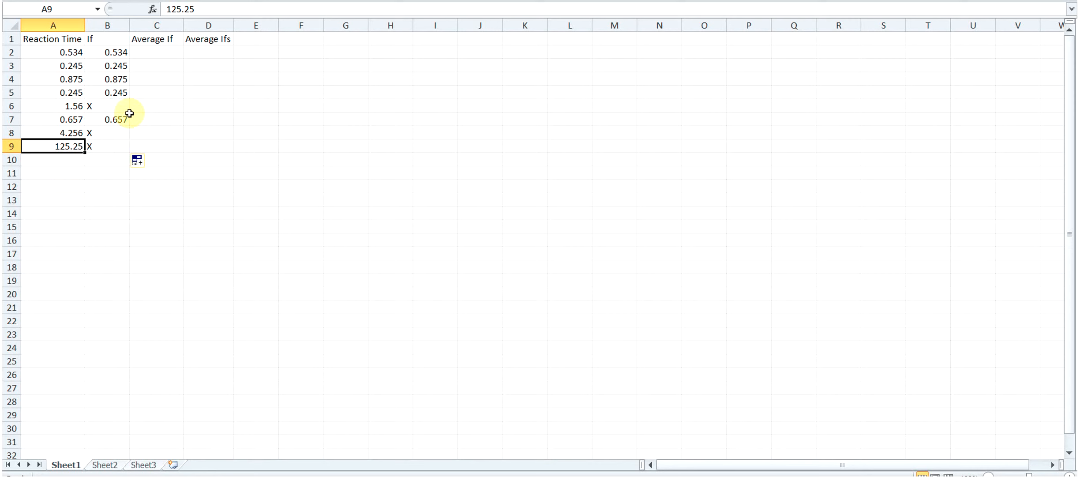
{"action": "left_click", "coordinate": [156, 55]}
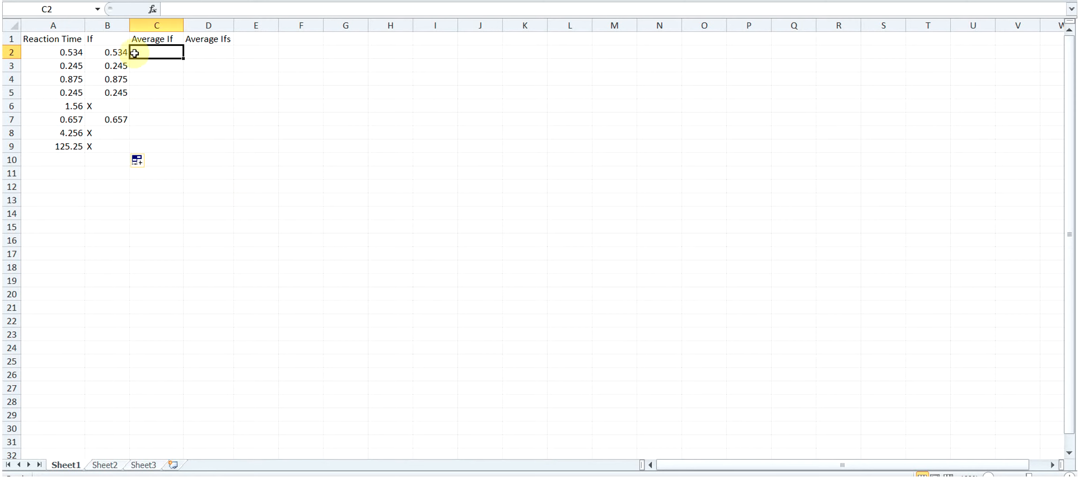
{"action": "left_click_drag", "start_coordinate": [70, 52], "coordinate": [73, 152]}
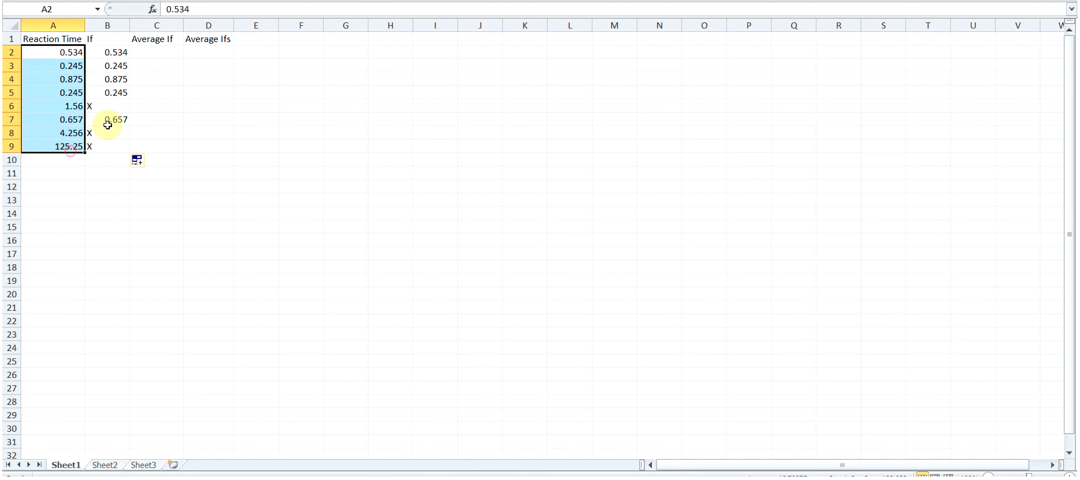
{"action": "left_click", "coordinate": [118, 51]}
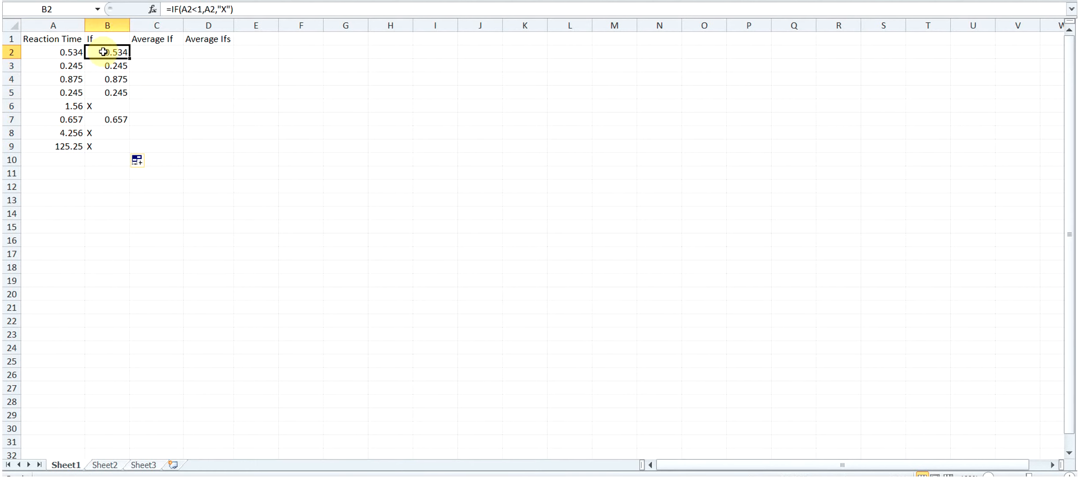
{"action": "left_click_drag", "start_coordinate": [168, 39], "coordinate": [167, 140]}
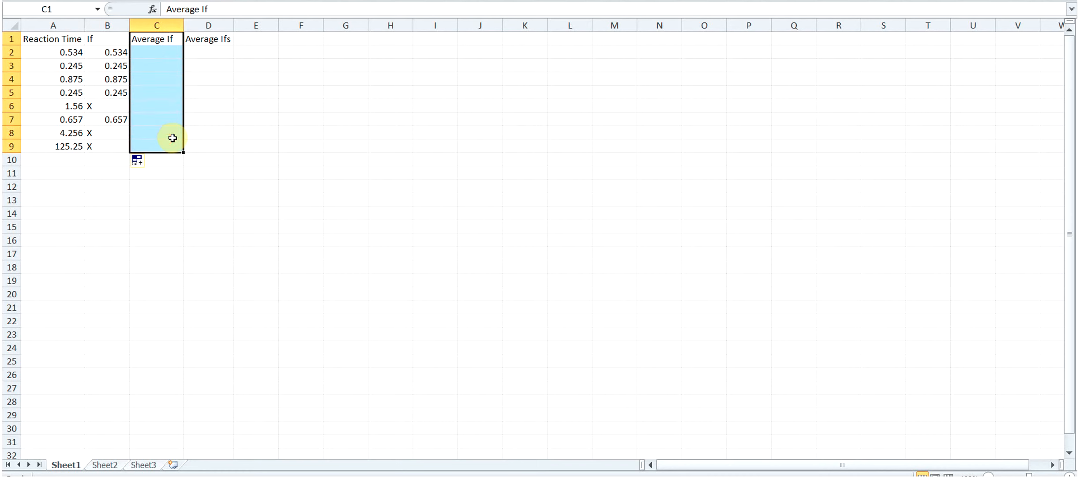
Step: Enter =AVERAGEIF(A2:A9,"<1") in C2 to average only the reaction times below 1
{"action": "left_click", "coordinate": [181, 54]}
{"action": "type", "text": "=A"}
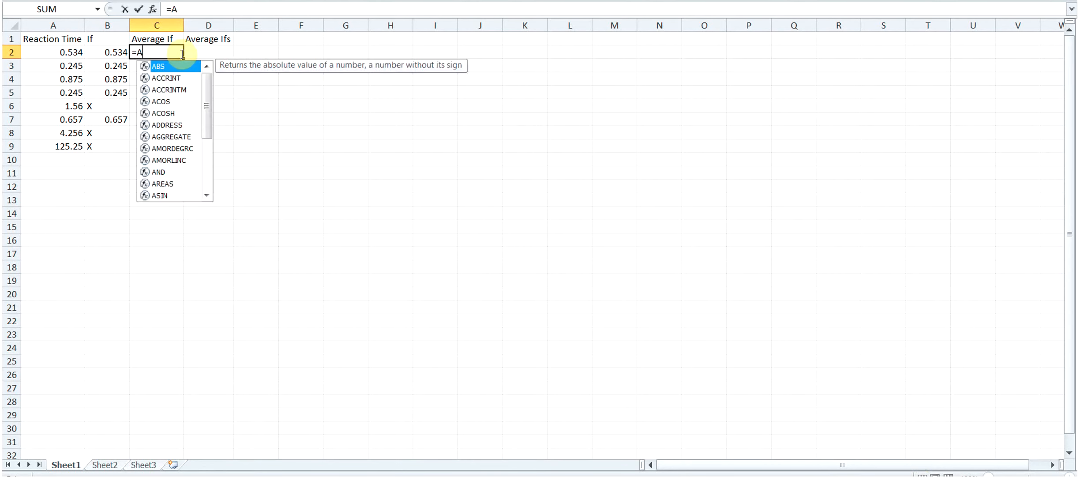
{"action": "type", "text": "VERAGEI"}
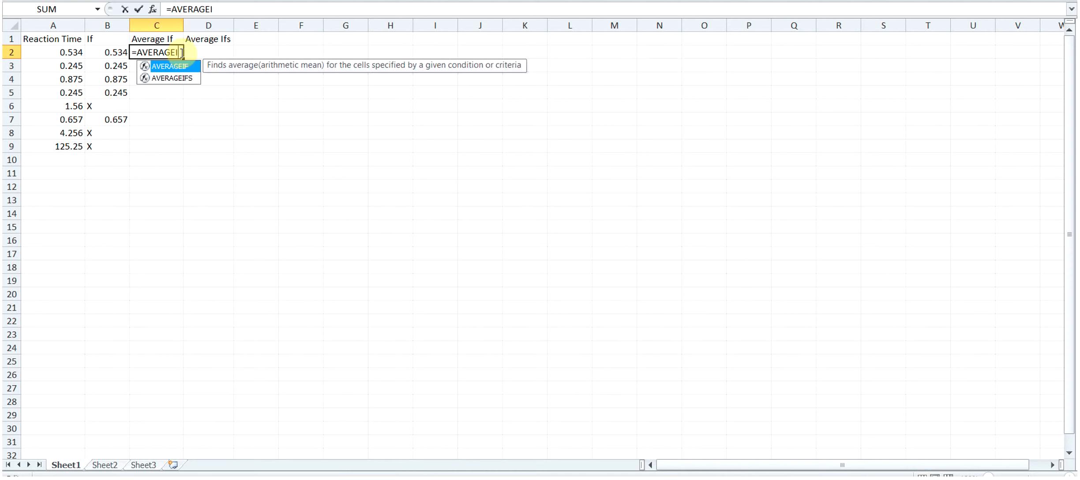
{"action": "key", "text": "Tab"}
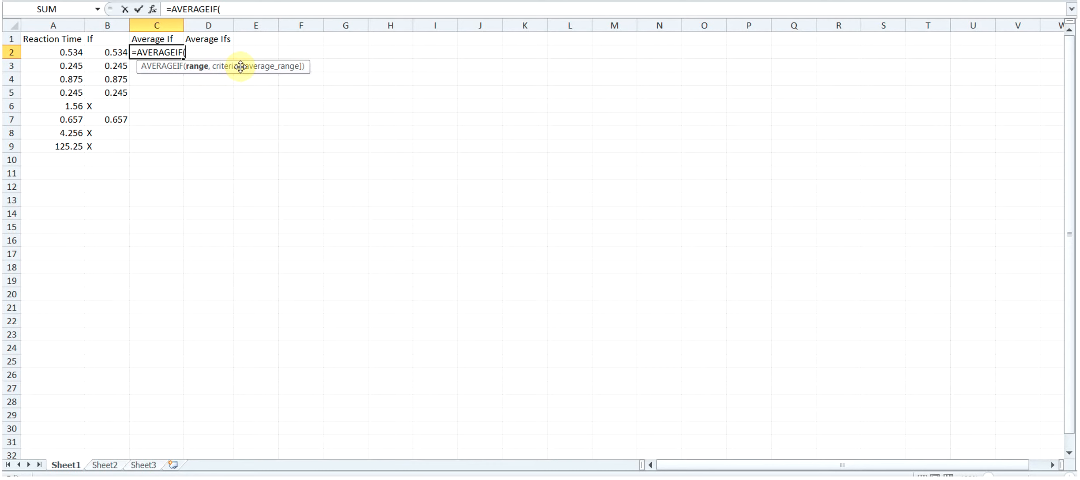
{"action": "left_click_drag", "start_coordinate": [71, 52], "coordinate": [68, 150]}
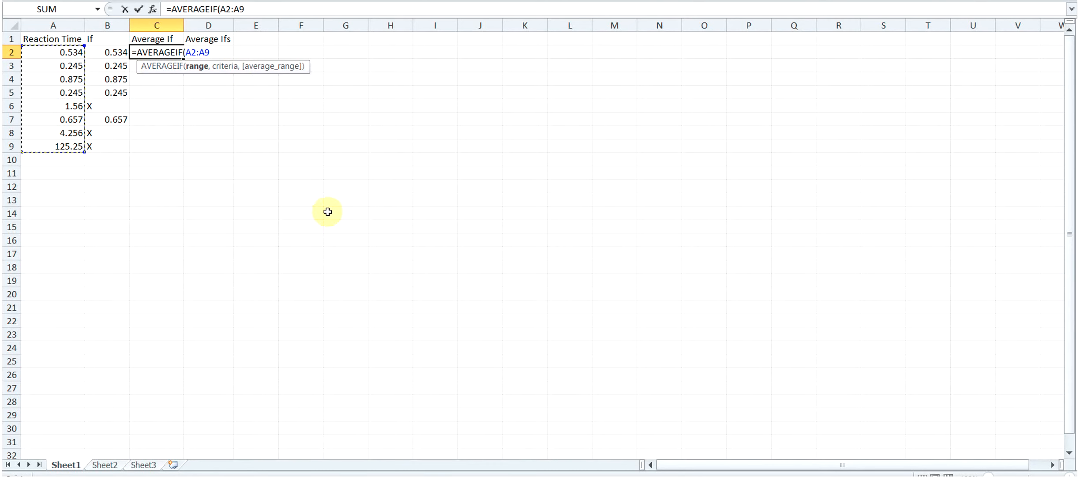
{"action": "type", "text": ","}
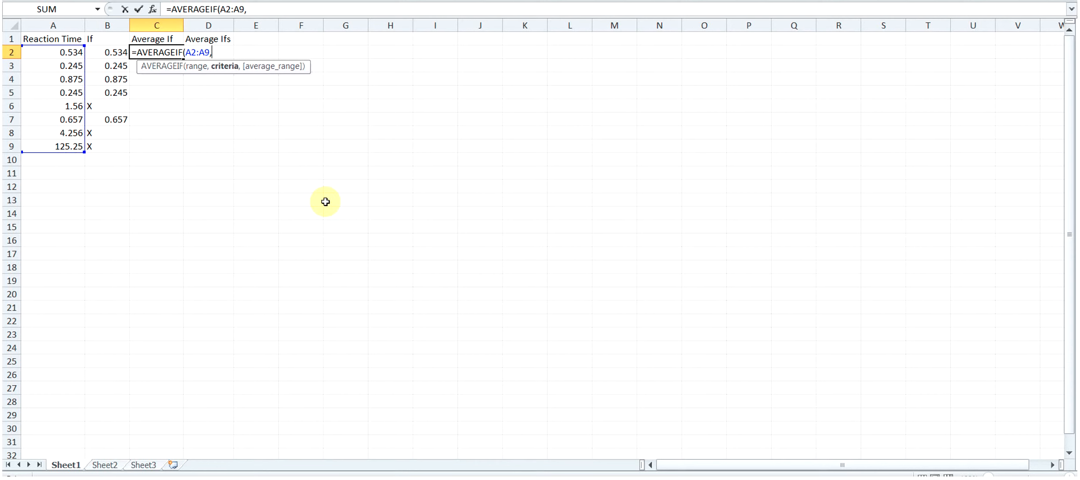
{"action": "type", "text": "\"<1\""}
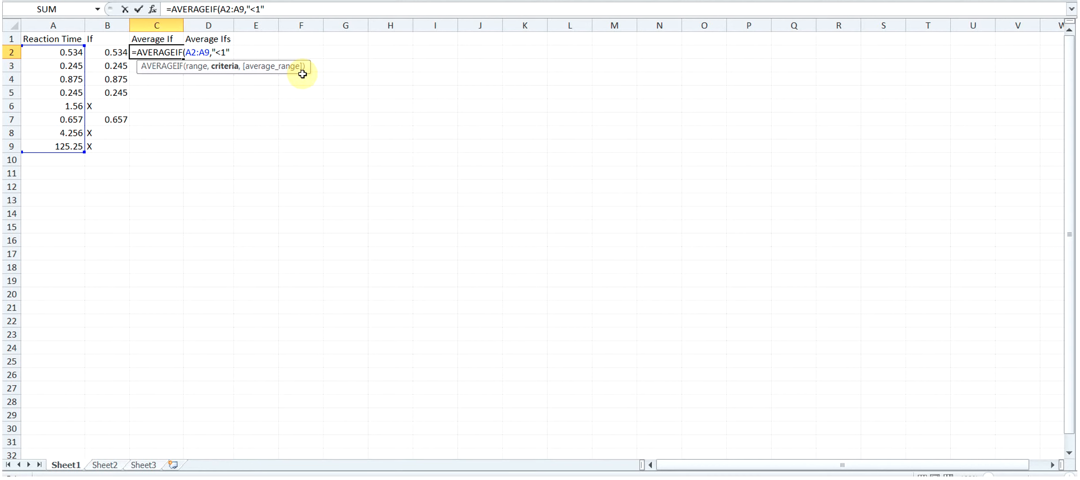
{"action": "type", "text": ")"}
{"action": "key", "text": "Return"}
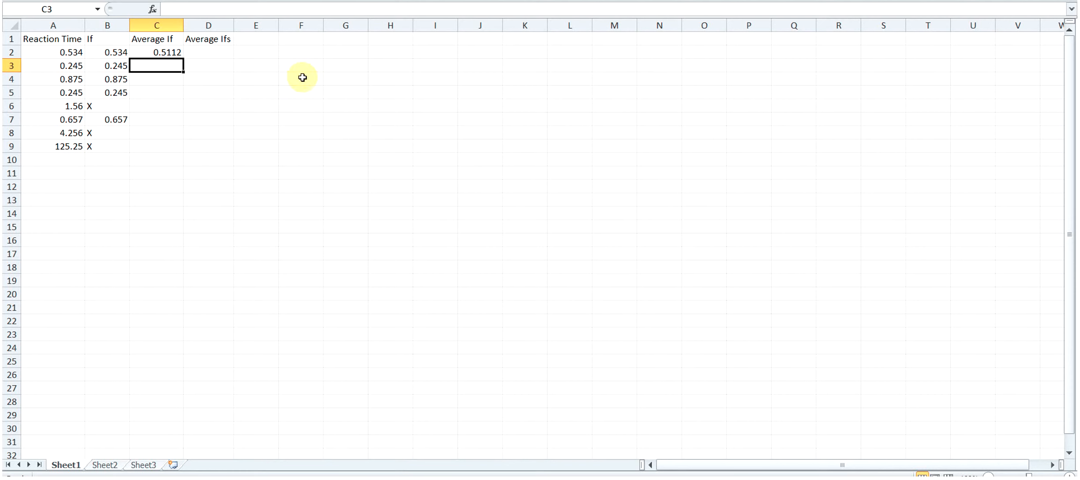
Step: Enter =AVERAGEIFS(A2:A9,A2:A9,"<1",A2:A9,">.250") in D2 to average reaction times between .250 and 1
{"action": "left_click", "coordinate": [213, 50]}
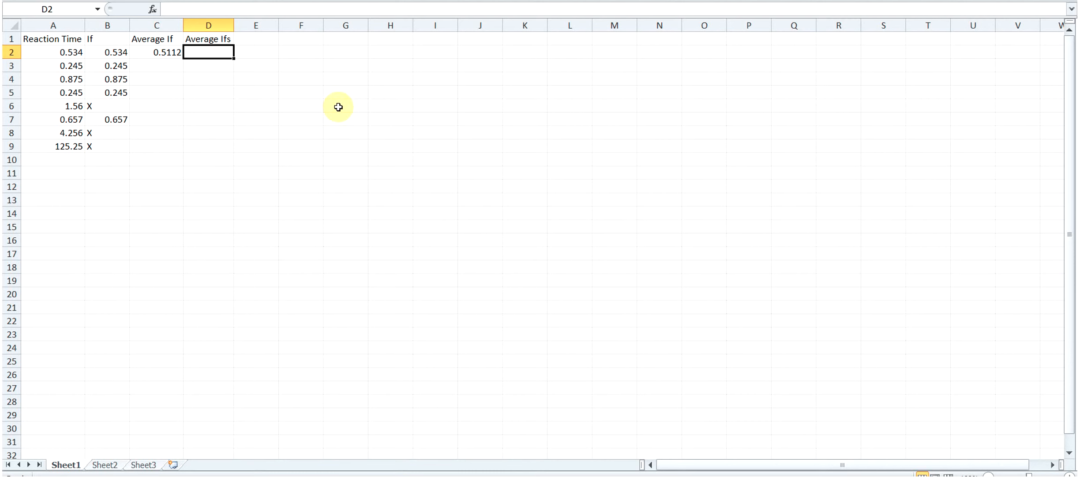
{"action": "type", "text": "="}
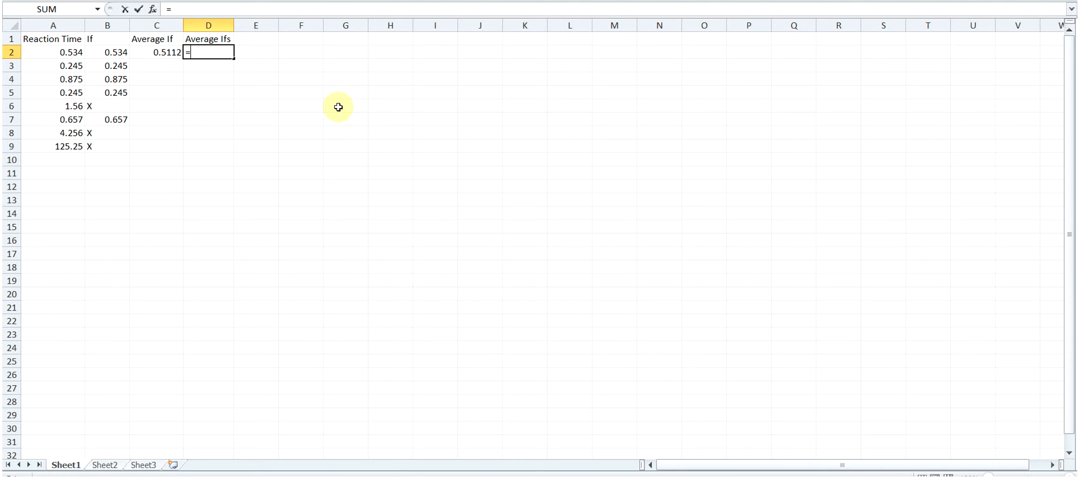
{"action": "type", "text": "AVERAGEIFS("}
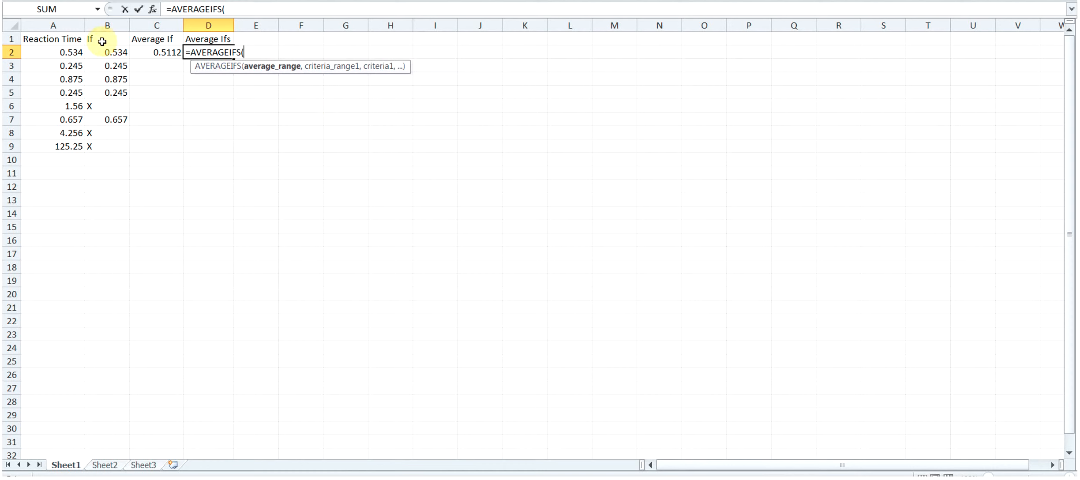
{"action": "left_click_drag", "start_coordinate": [70, 52], "coordinate": [69, 146]}
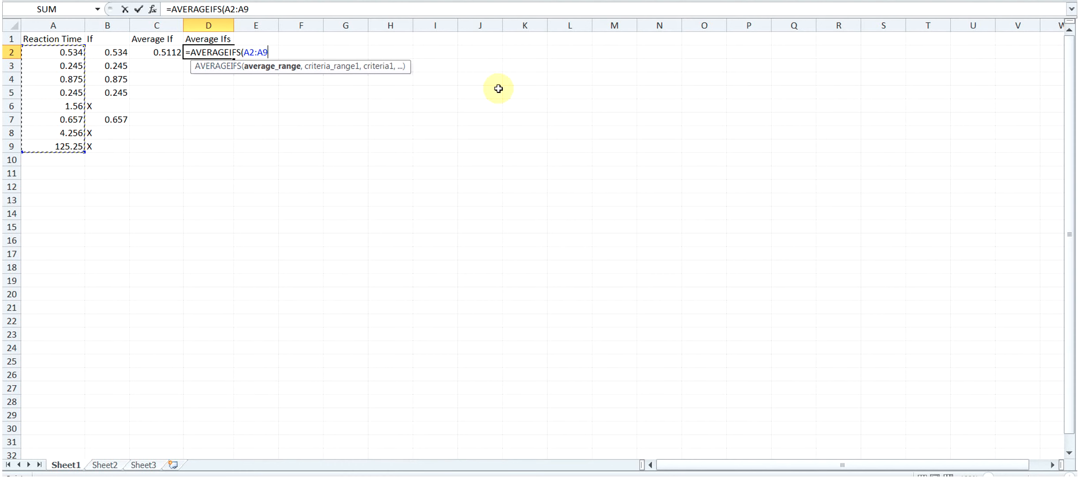
{"action": "type", "text": ","}
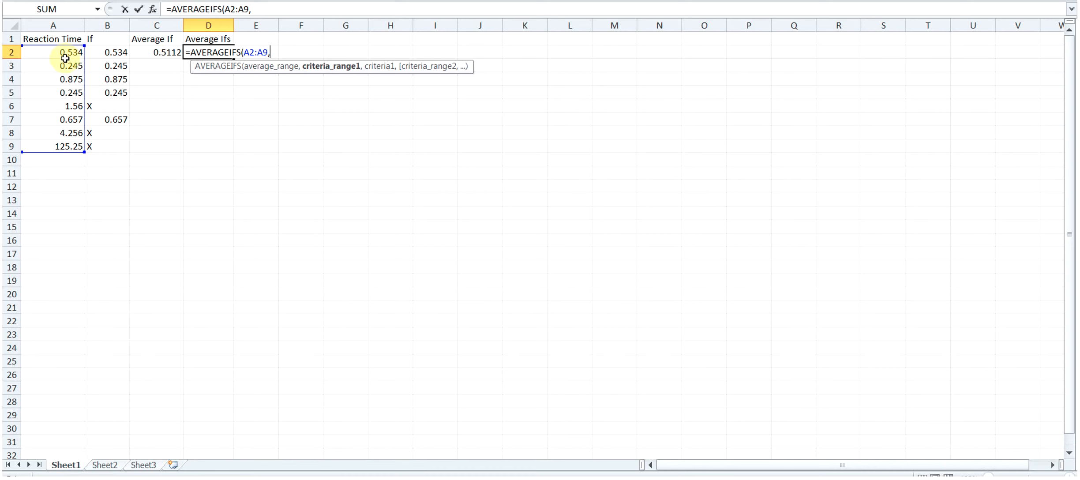
{"action": "left_click_drag", "start_coordinate": [64, 51], "coordinate": [66, 146]}
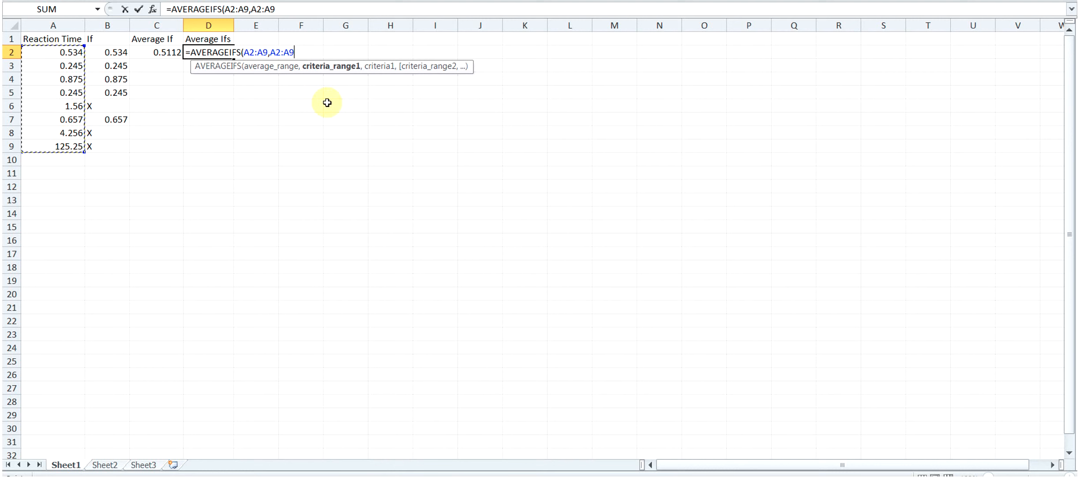
{"action": "type", "text": ","}
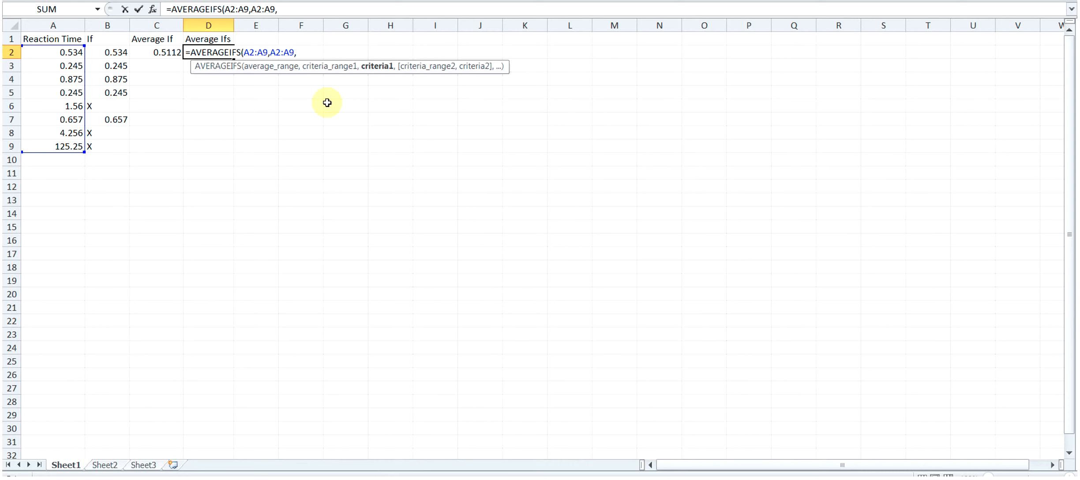
{"action": "type", "text": "\"<1\","}
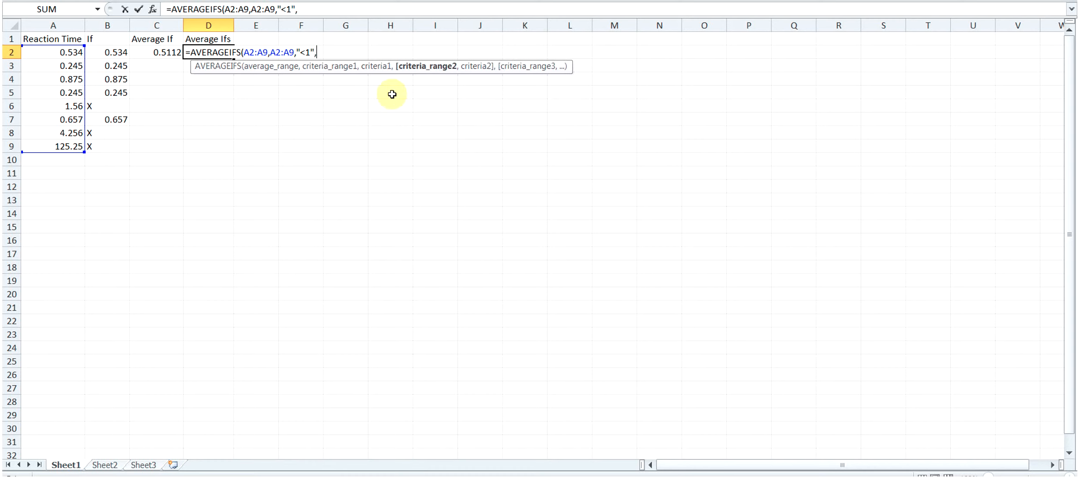
{"action": "left_click_drag", "start_coordinate": [62, 50], "coordinate": [71, 146]}
{"action": "type", "text": ","}
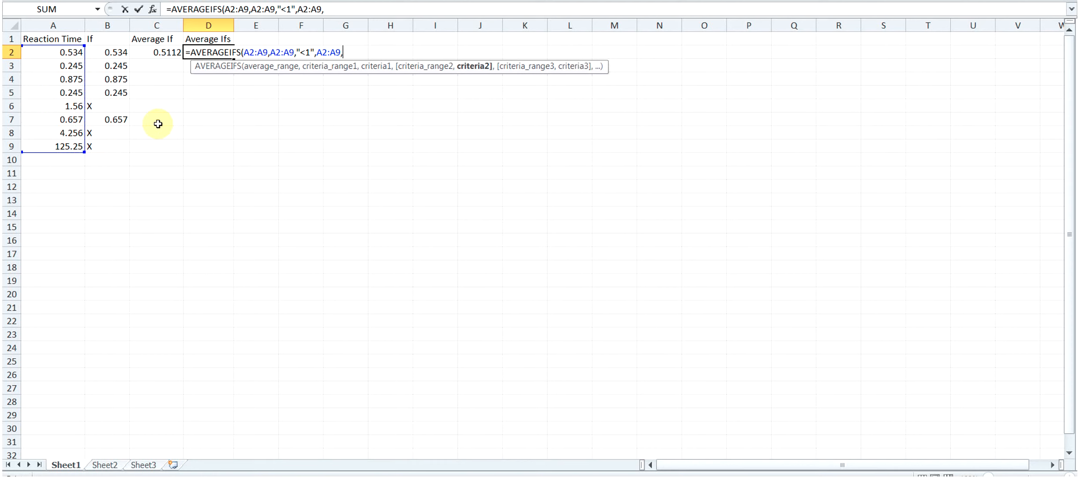
{"action": "type", "text": "\">.250"}
{"action": "key", "text": "Return"}
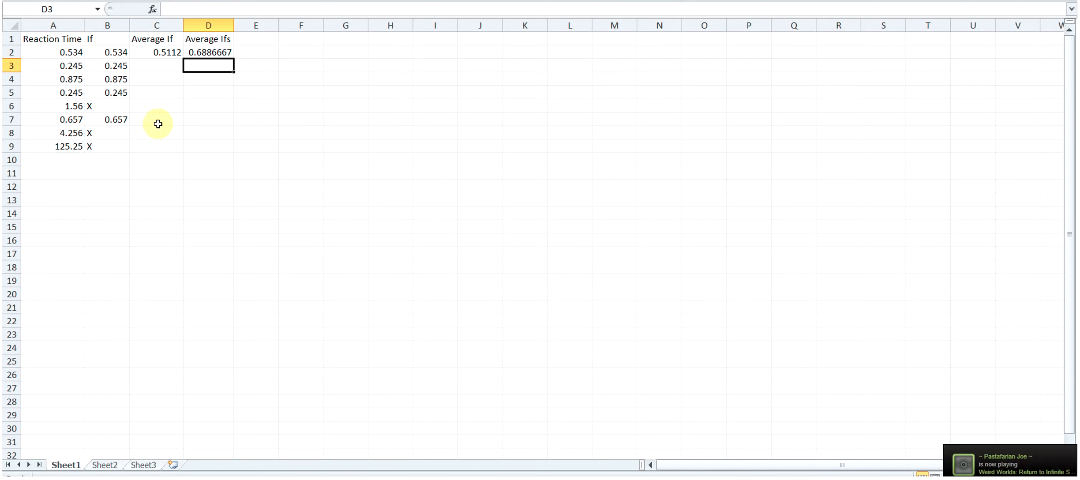
Step: Insert a column before Reaction Time, head it "Random Criteria" in A1, and fit the column width to the header
{"action": "left_click", "coordinate": [244, 120]}
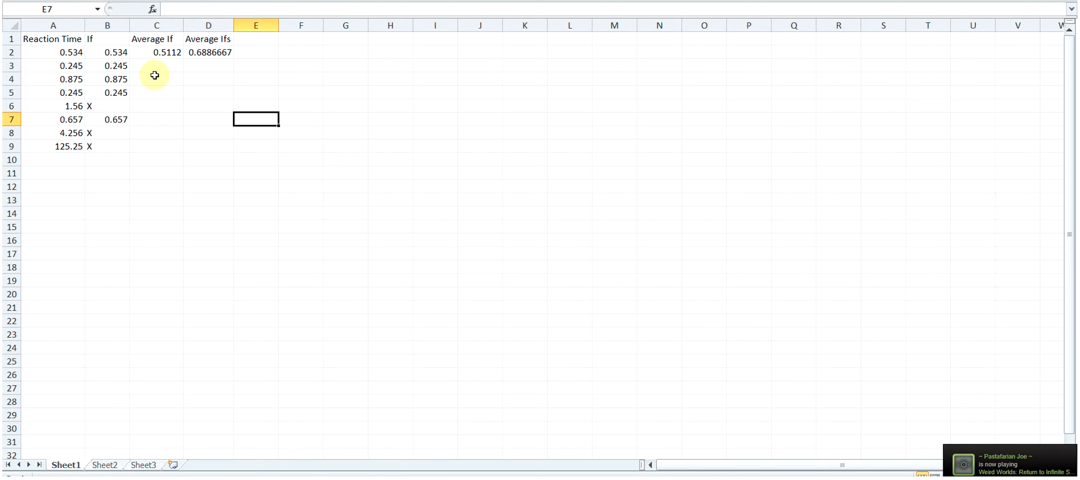
{"action": "right_click", "coordinate": [82, 25]}
{"action": "left_click", "coordinate": [126, 114]}
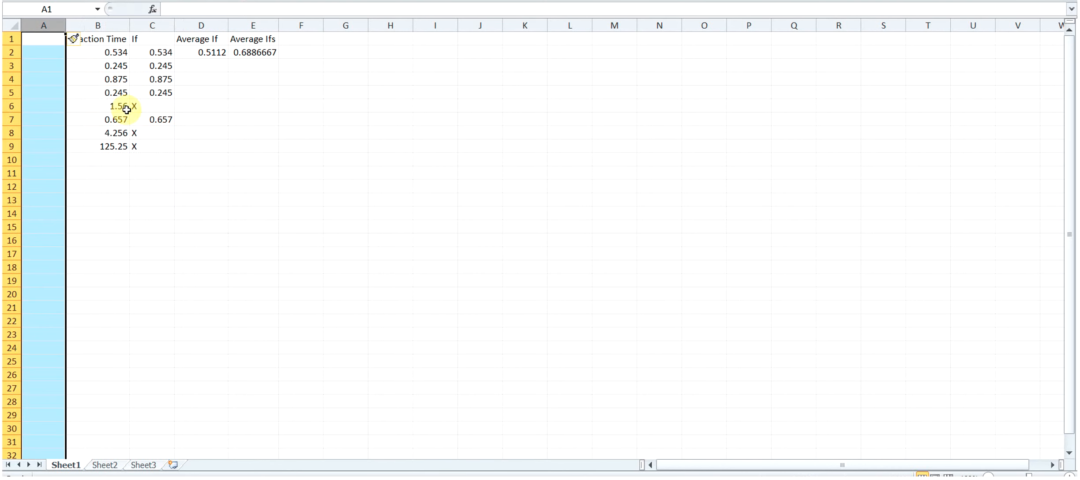
{"action": "left_click", "coordinate": [55, 39]}
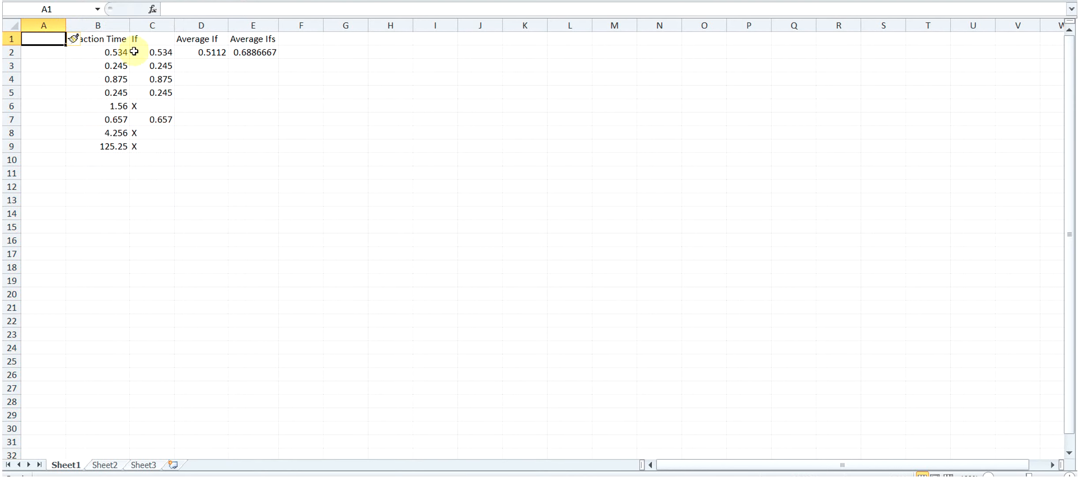
{"action": "type", "text": "Random Criteria"}
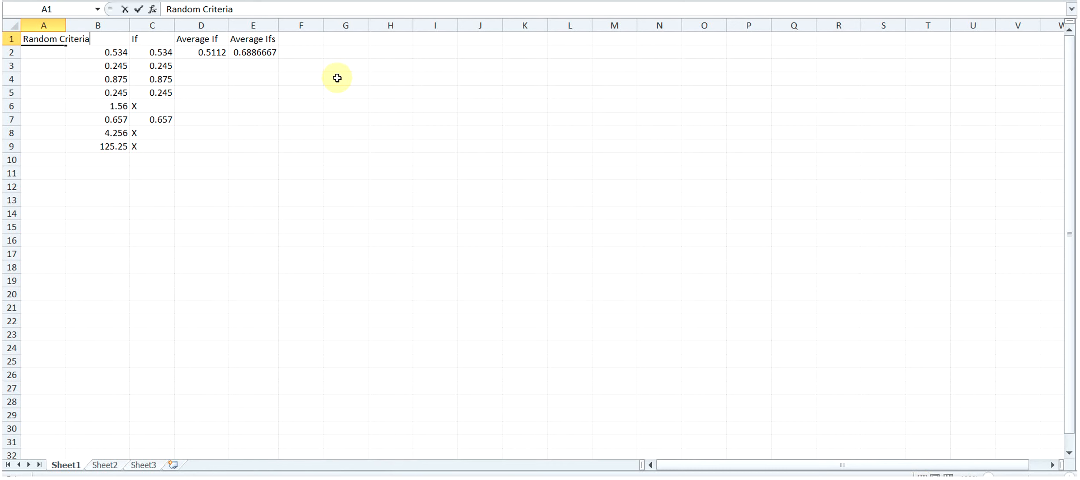
{"action": "right_click", "coordinate": [315, 94]}
{"action": "left_click", "coordinate": [66, 25]}
{"action": "double_click", "coordinate": [66, 25]}
Step: Fill the Random Criteria column with "a" in A2:A5 and "b" in A6:A9
{"action": "left_click", "coordinate": [56, 54]}
{"action": "type", "text": "a a a a b b"}
{"action": "key", "text": "Return"}
{"action": "type", "text": "b"}
{"action": "key", "text": "Return"}
{"action": "type", "text": "b"}
{"action": "key", "text": "Return"}
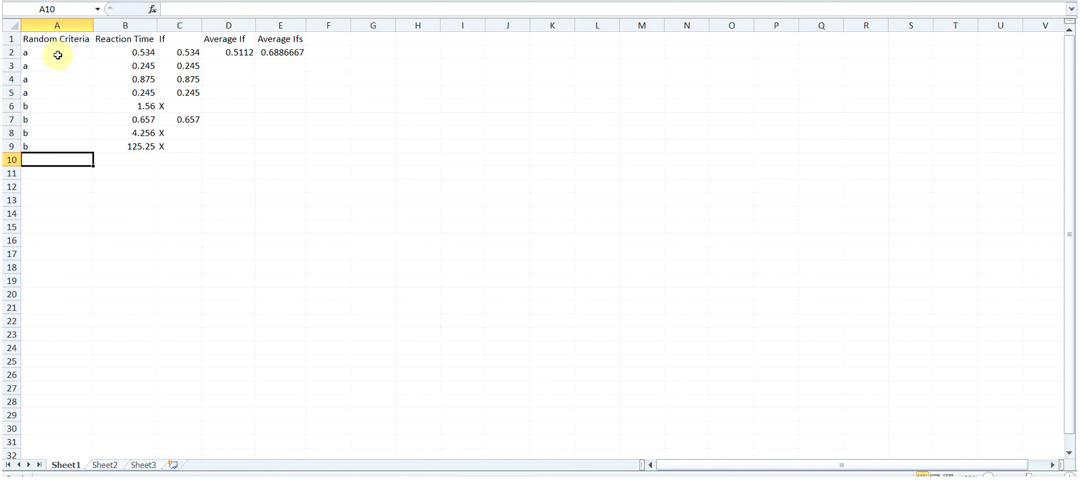
Step: Head column F "AVERAGEIFSS" in F1 and begin a formula in F2
{"action": "left_click", "coordinate": [345, 52]}
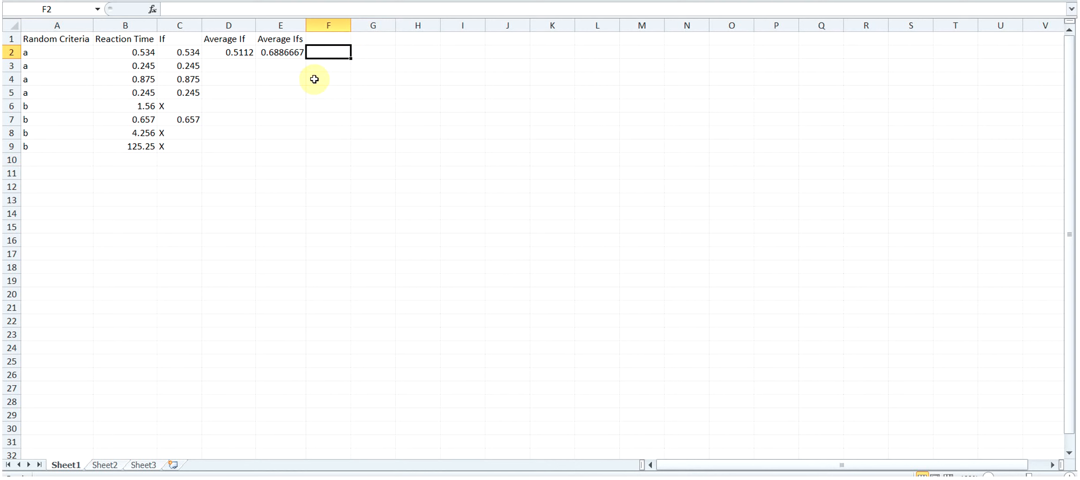
{"action": "left_click", "coordinate": [329, 40]}
{"action": "double_click", "coordinate": [330, 40]}
{"action": "type", "text": "AVERAGEIFSS"}
{"action": "left_click", "coordinate": [349, 53]}
{"action": "type", "text": "="}
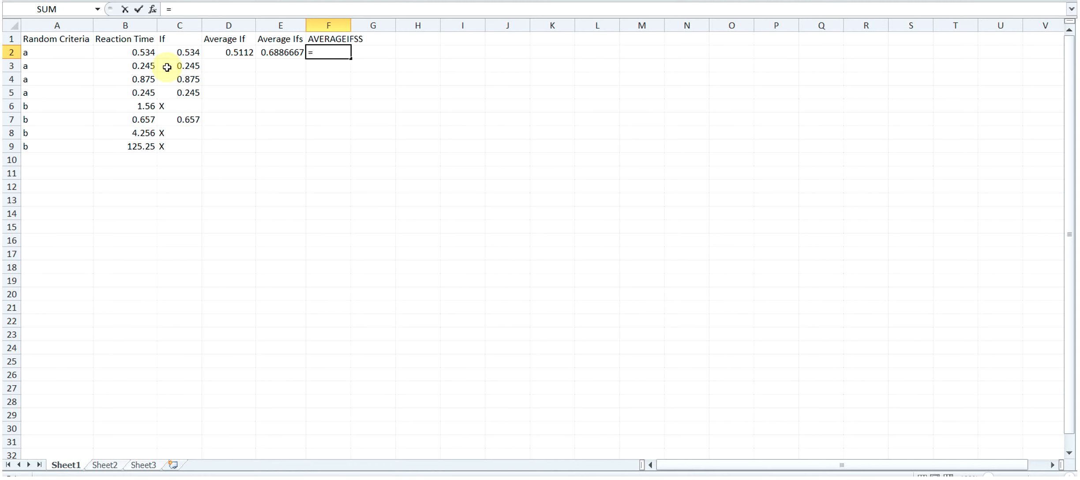
{"action": "left_click_drag", "start_coordinate": [34, 52], "coordinate": [38, 96]}
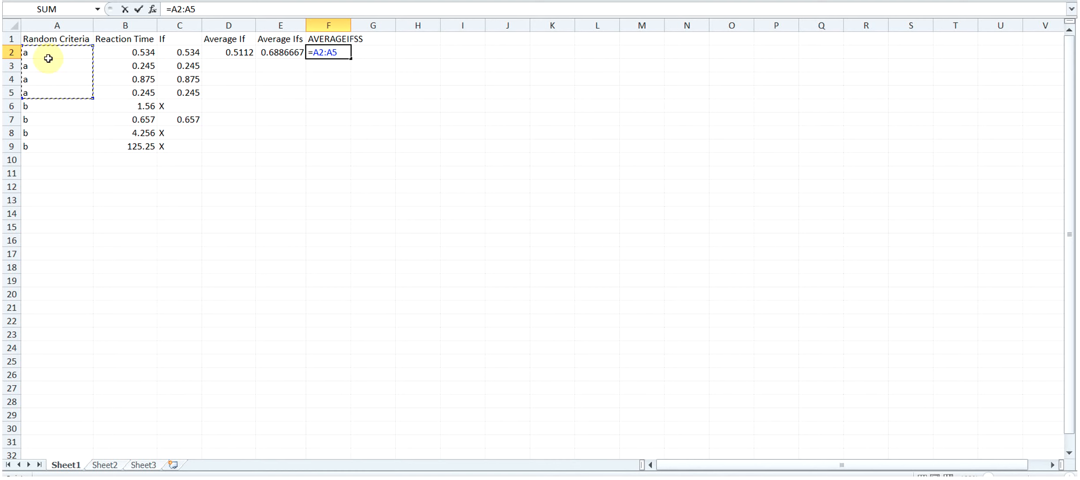
{"action": "left_click_drag", "start_coordinate": [340, 52], "coordinate": [314, 52]}
{"action": "key", "text": "BackSpace"}
Step: Build an AVERAGEIFS formula in F2 that averages B2:B9, with B2:B9 "<1" as the first criterion
{"action": "type", "text": "AVERA"}
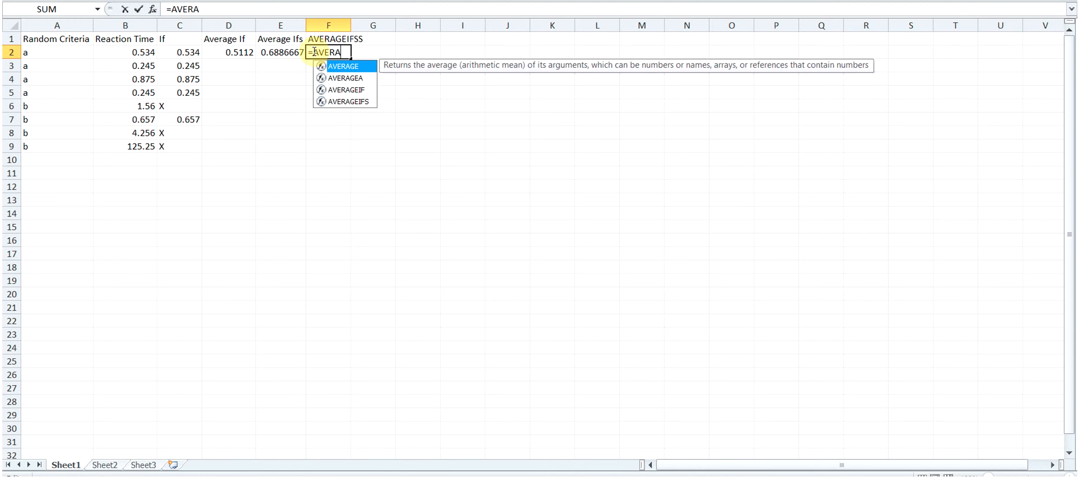
{"action": "type", "text": "GEIFS("}
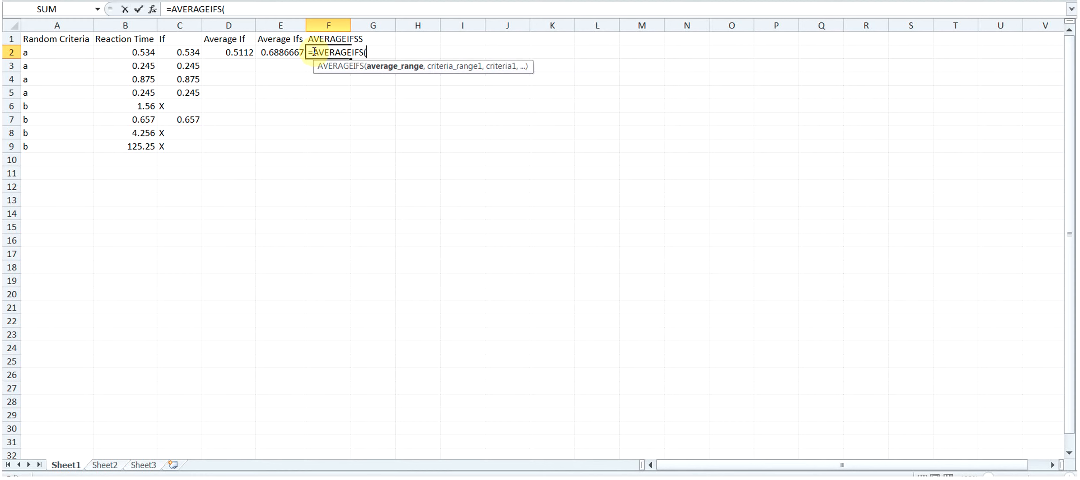
{"action": "left_click_drag", "start_coordinate": [136, 52], "coordinate": [139, 146]}
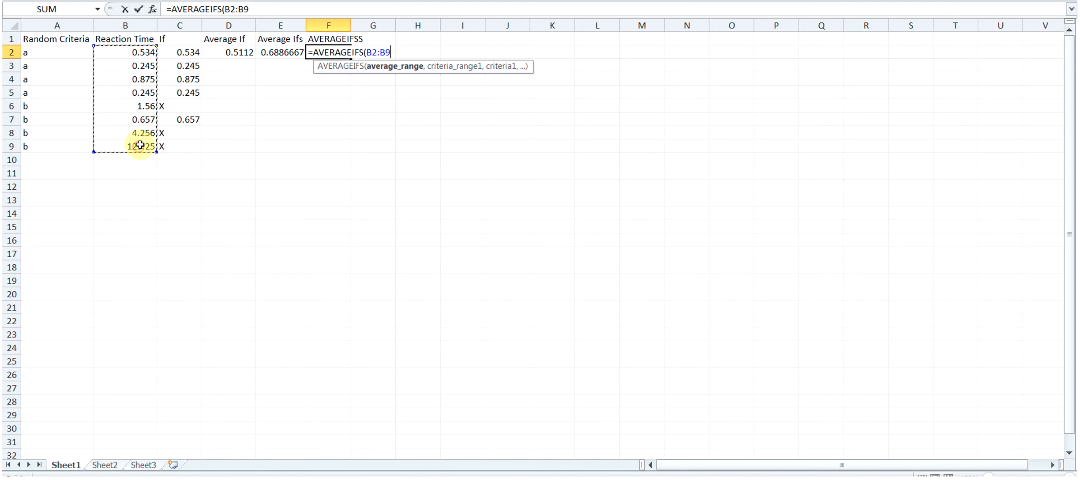
{"action": "type", "text": ","}
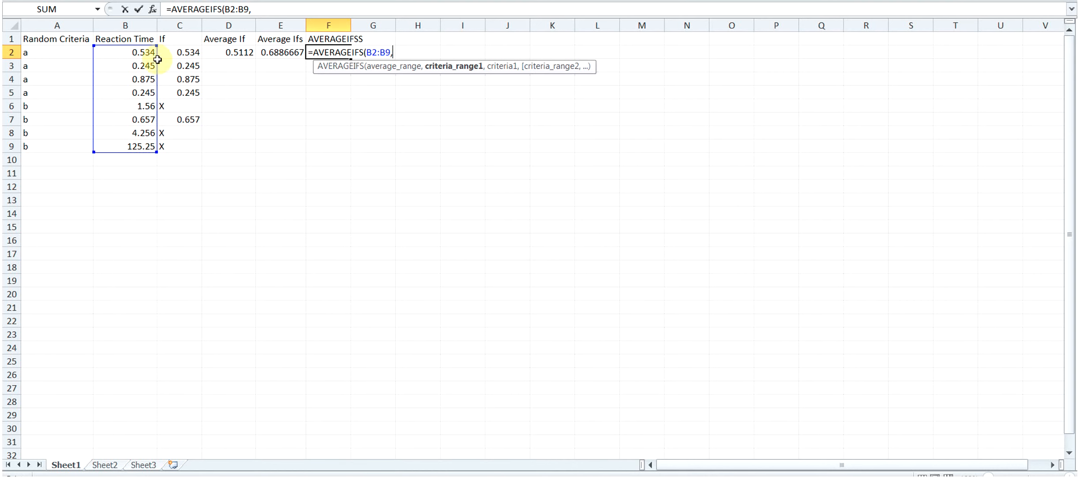
{"action": "left_click_drag", "start_coordinate": [149, 54], "coordinate": [146, 146]}
{"action": "type", "text": ","}
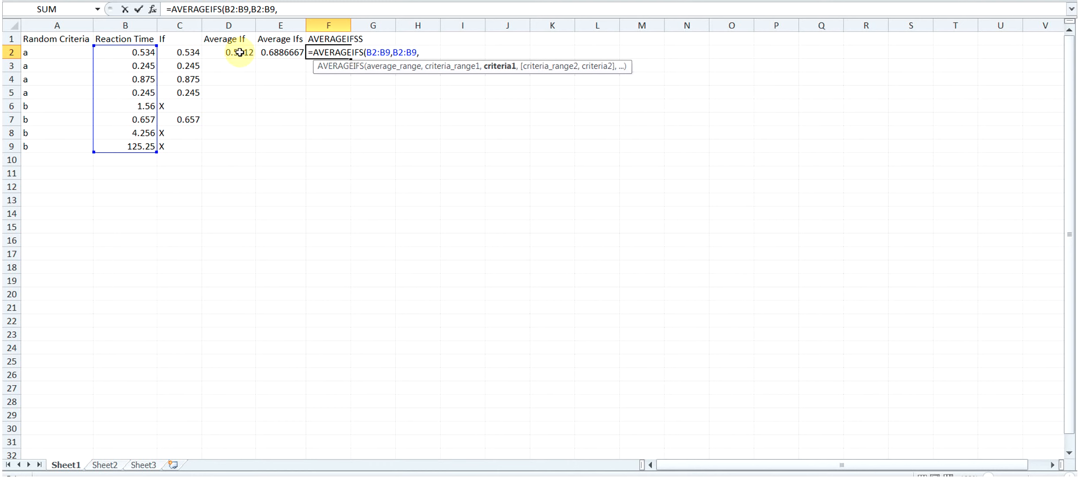
{"action": "type", "text": "\"<1\","}
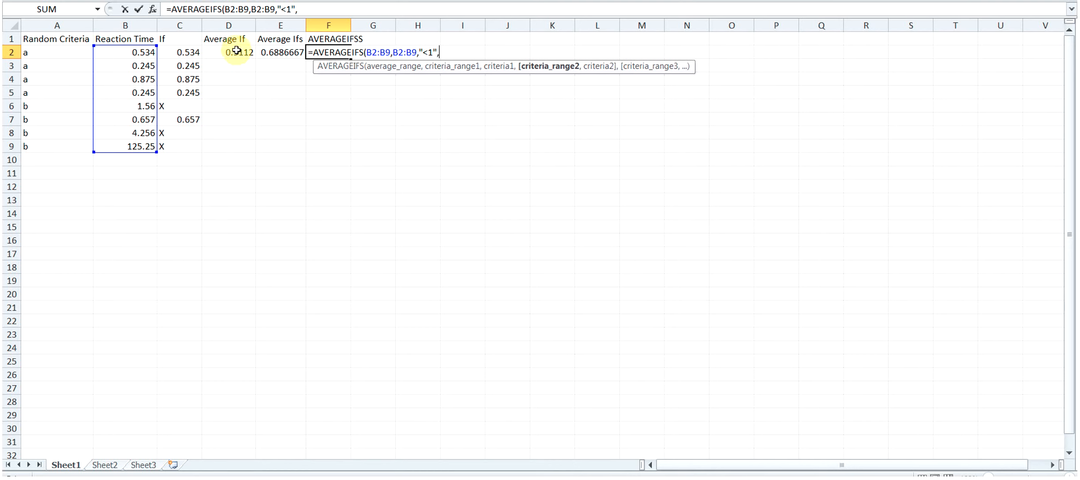
Step: Add B2:B9 ">.250" as the second criterion of the AVERAGEIFS formula in F2
{"action": "left_click_drag", "start_coordinate": [132, 52], "coordinate": [119, 141]}
{"action": "type", "text": ",\">"}
{"action": "type", "text": ".250"}
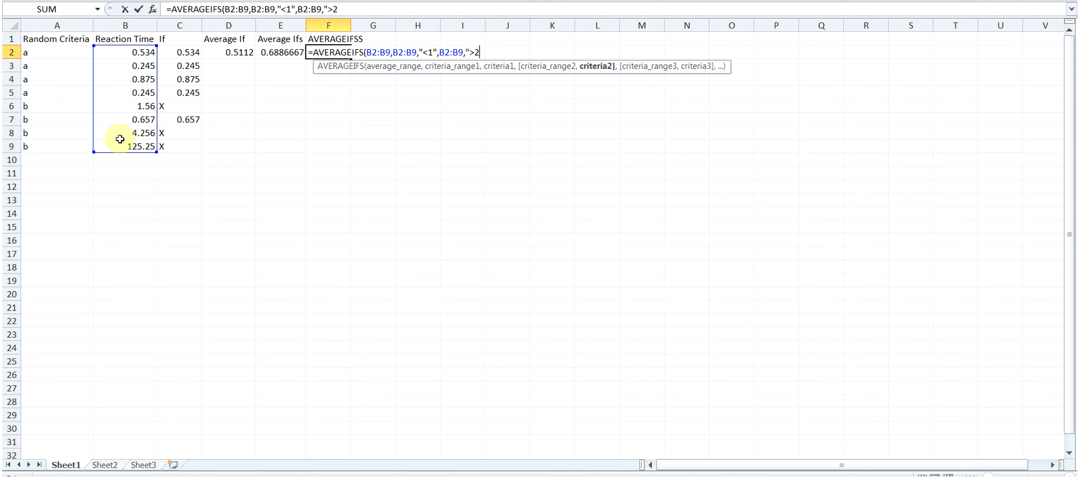
{"action": "type", "text": "\","}
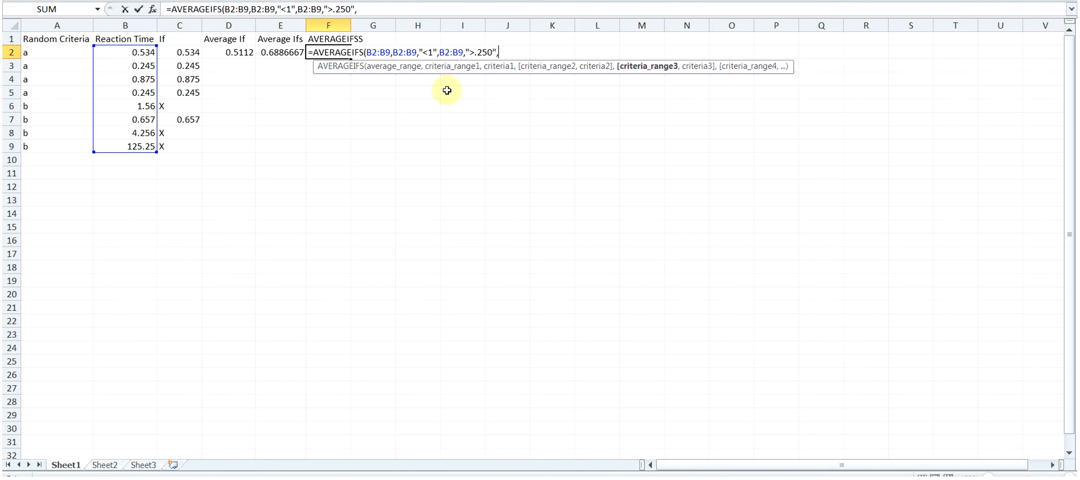
Step: Add A2:A9 "a" as the third criterion and complete the AVERAGEIFS formula in F2
{"action": "left_click_drag", "start_coordinate": [59, 55], "coordinate": [59, 147]}
{"action": "type", "text": ","}
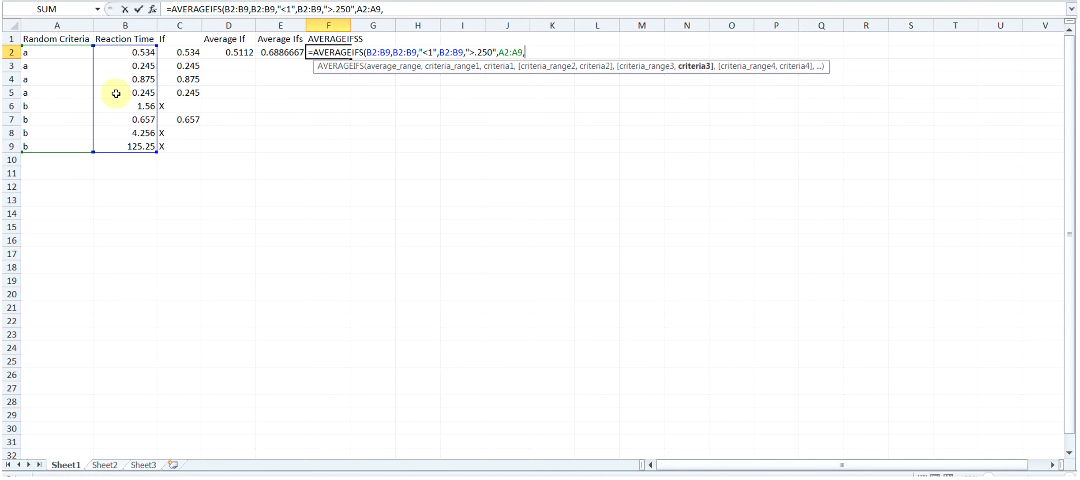
{"action": "type", "text": "'"}
{"action": "key", "text": "BackSpace"}
{"action": "type", "text": "\"a\""}
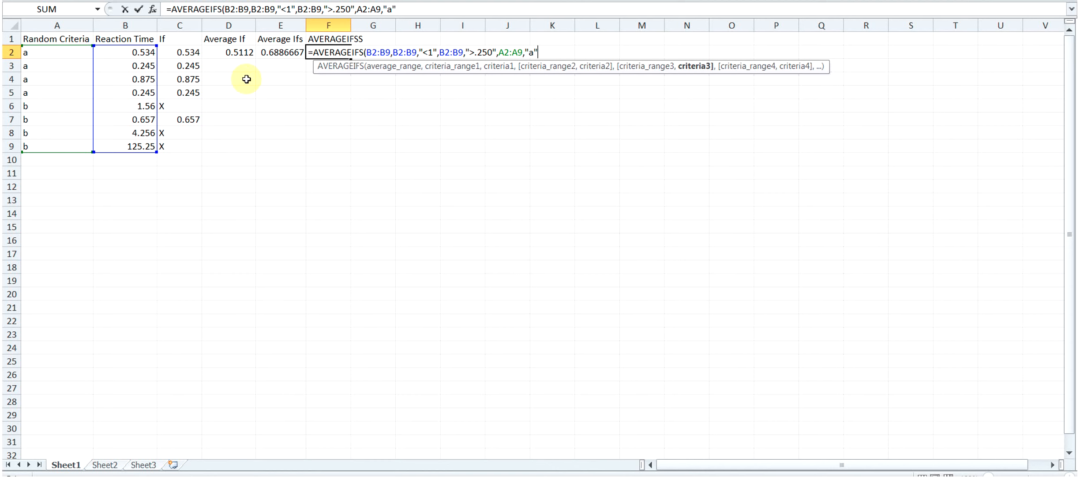
{"action": "type", "text": ")"}
{"action": "key", "text": "Return"}
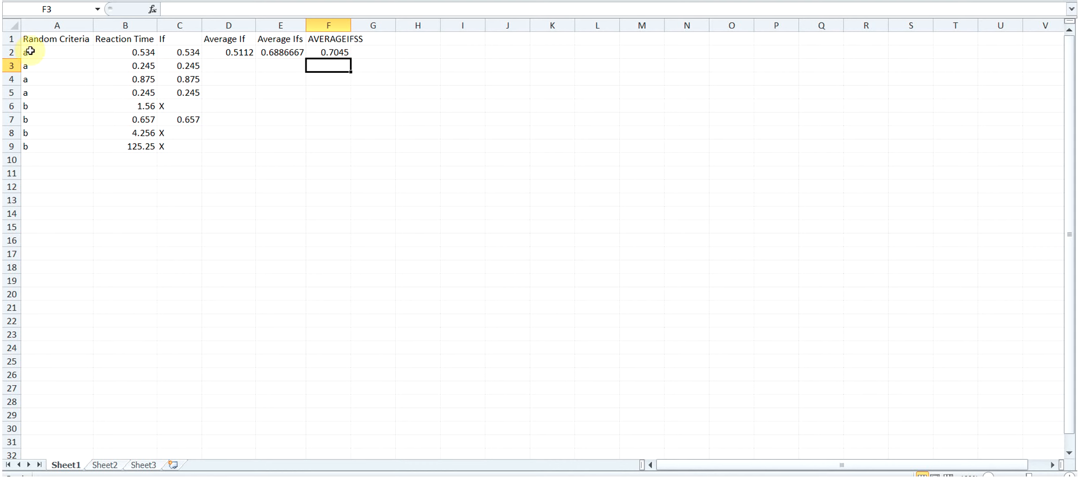
{"action": "left_click_drag", "start_coordinate": [30, 52], "coordinate": [39, 106]}
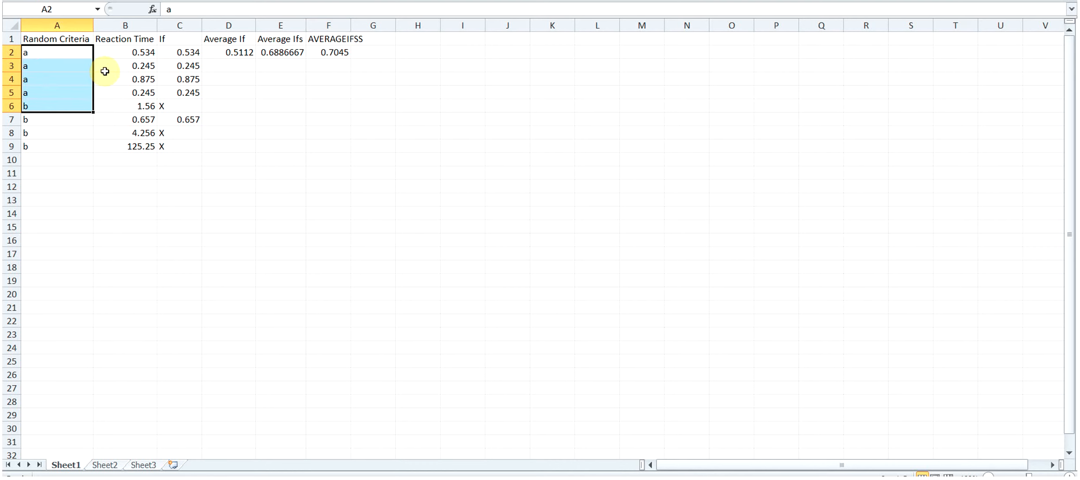